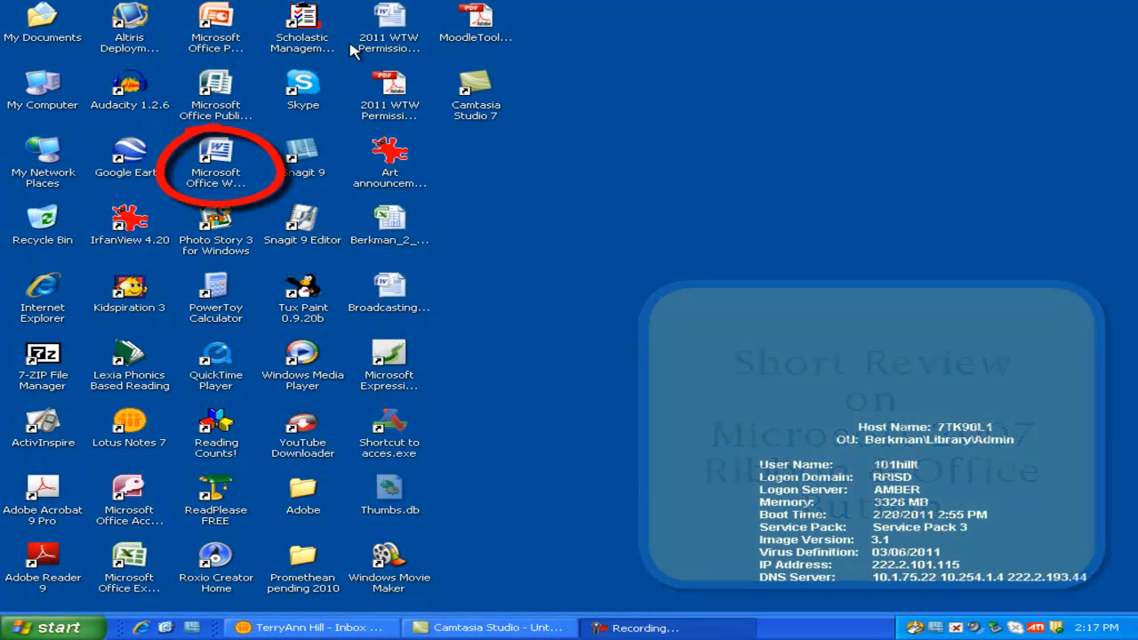
- Launch Microsoft Office Word from the desktop
double_click(227, 165)
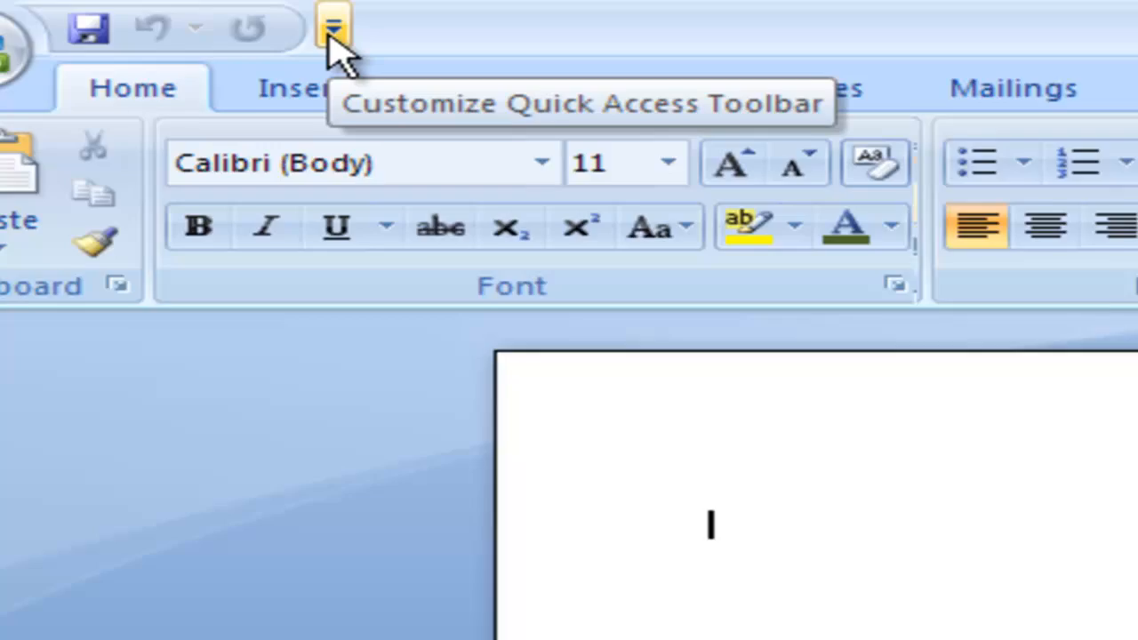
- Minimize the ribbon so only the tab names show, and restore it to its full display
click(372, 31)
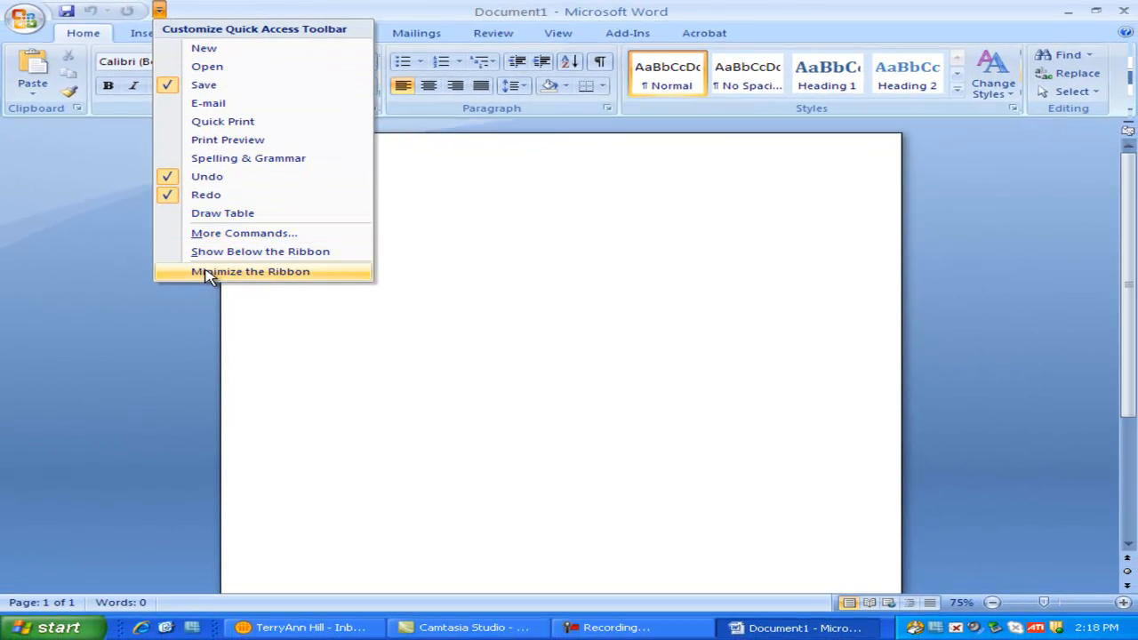
click(209, 272)
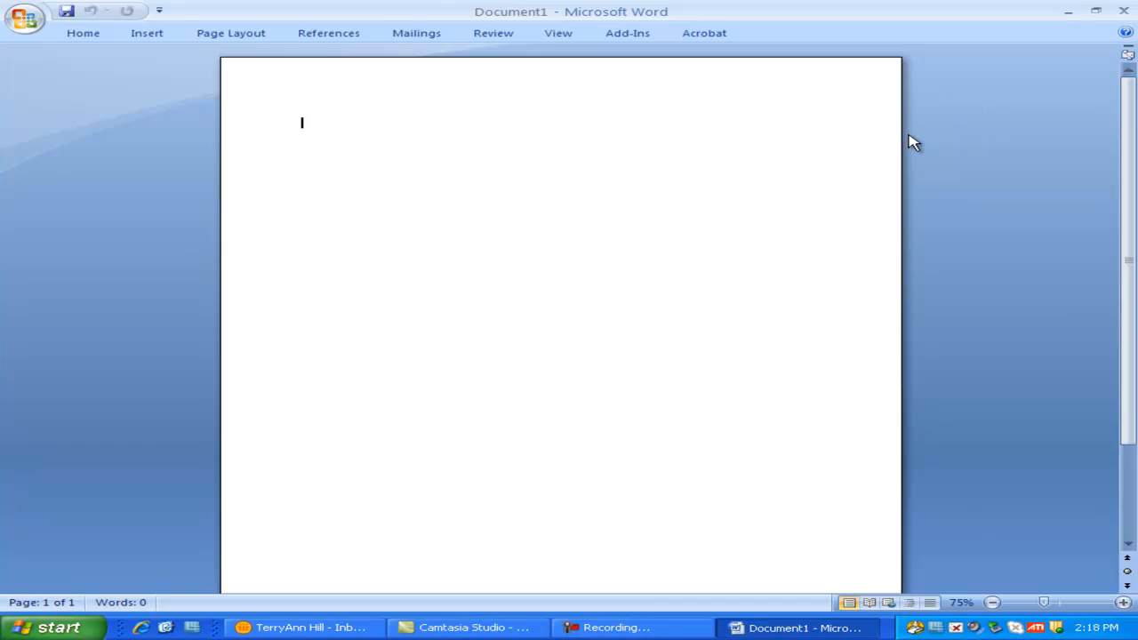
click(159, 11)
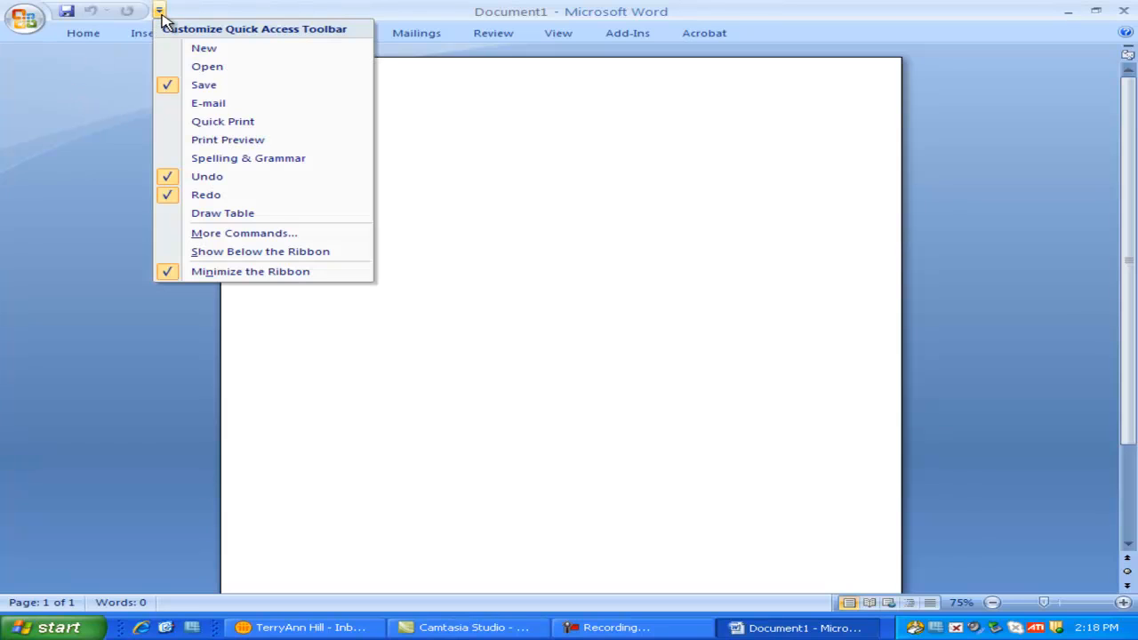
click(201, 271)
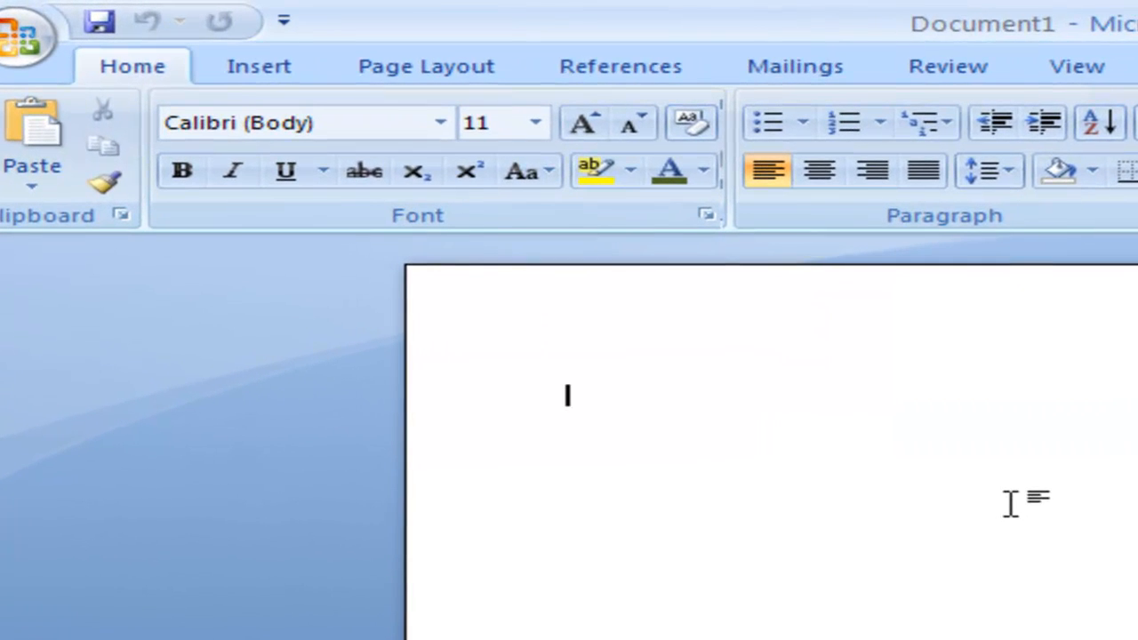
- Survey the ribbon's command groups from Insert through Add-Ins and return to the Home commands
click(254, 70)
click(411, 71)
click(614, 69)
click(809, 68)
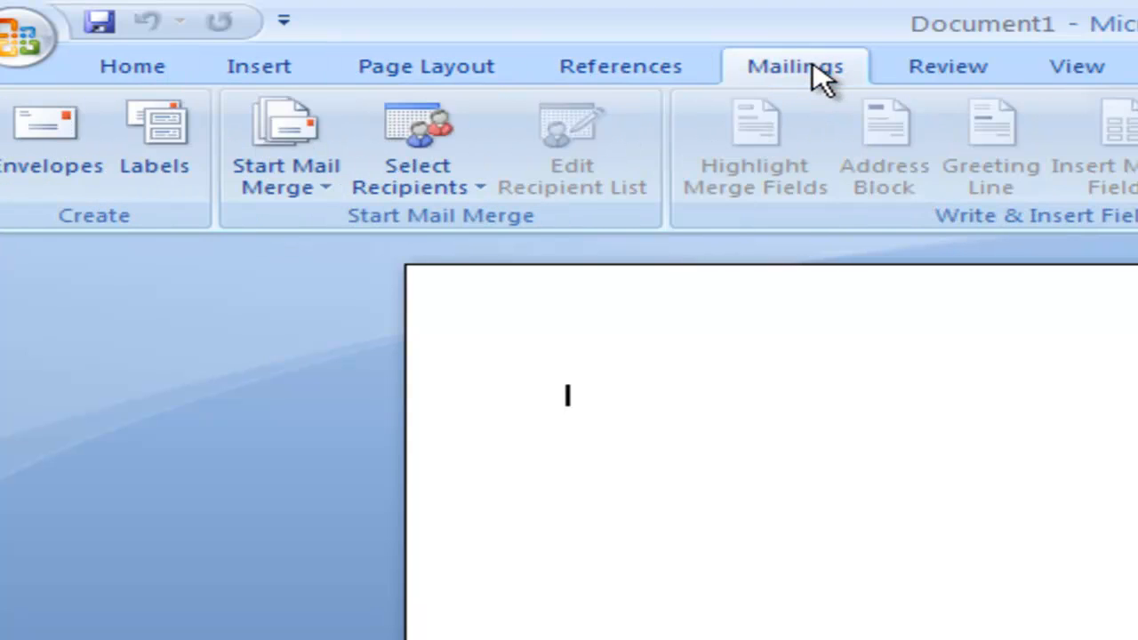
click(943, 63)
click(1105, 64)
click(1137, 67)
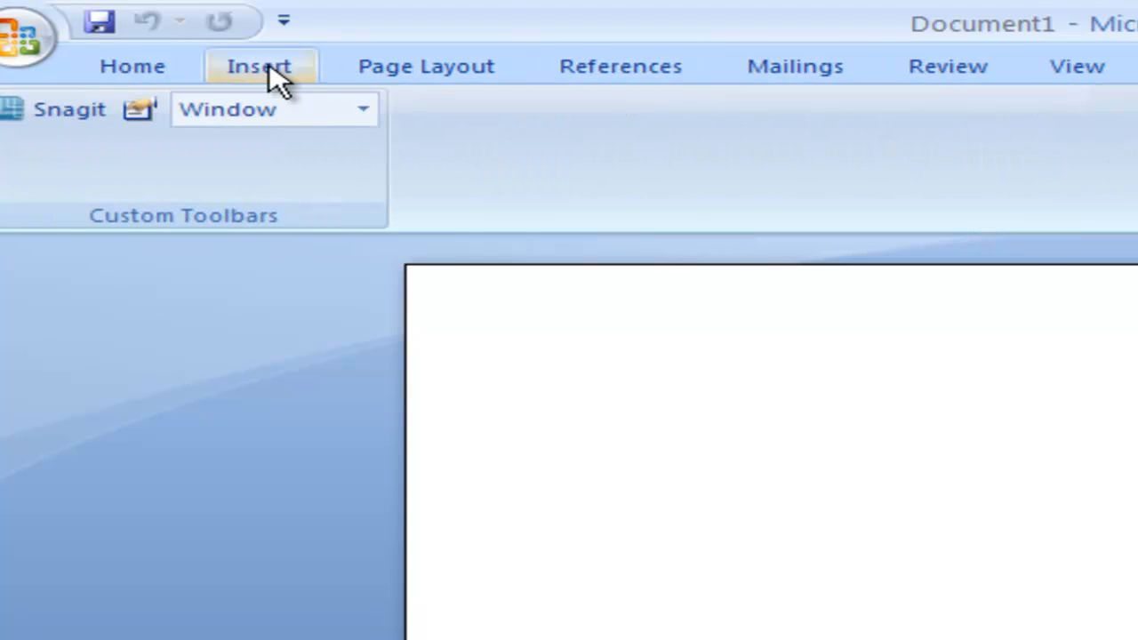
click(140, 74)
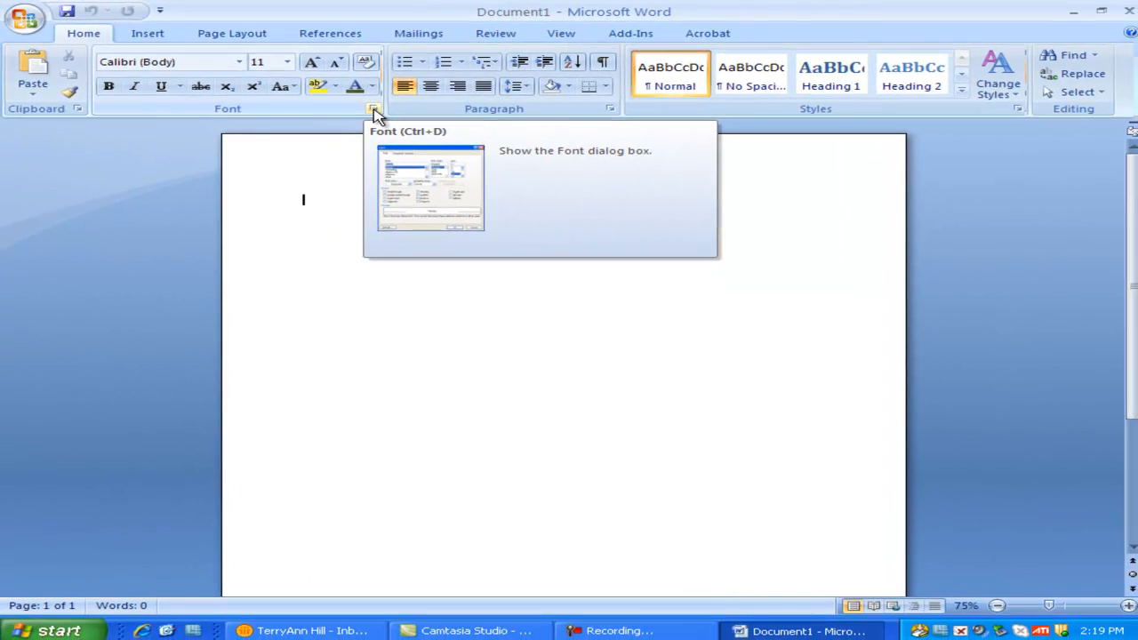
- Look through the full Font settings and the expanded Quick Styles gallery, previewing the Title style without applying anything
click(374, 112)
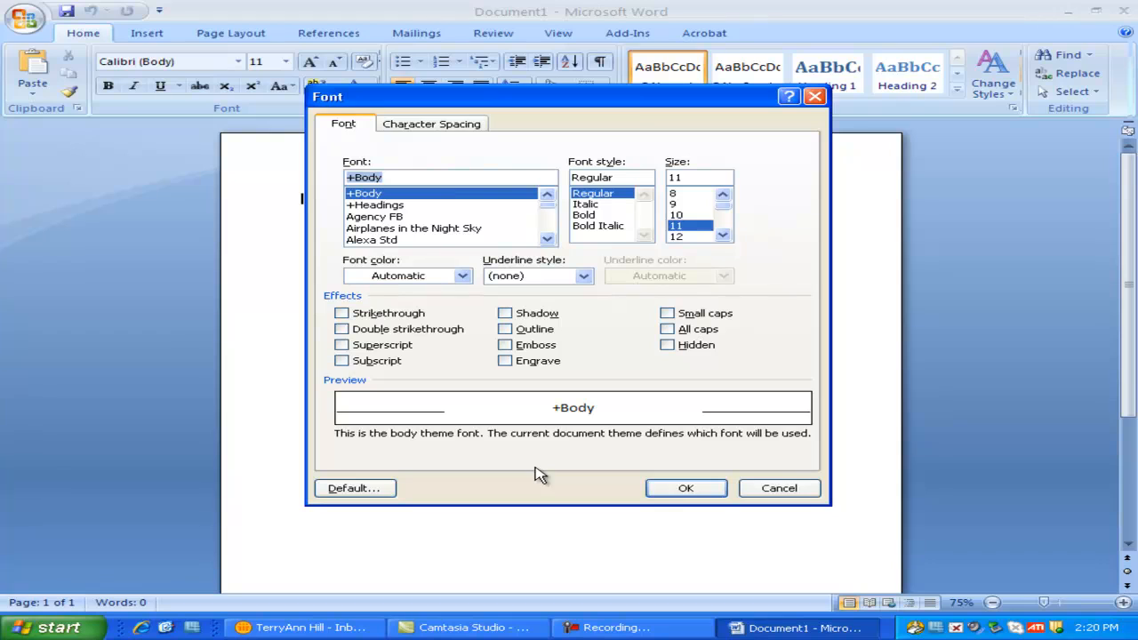
click(782, 489)
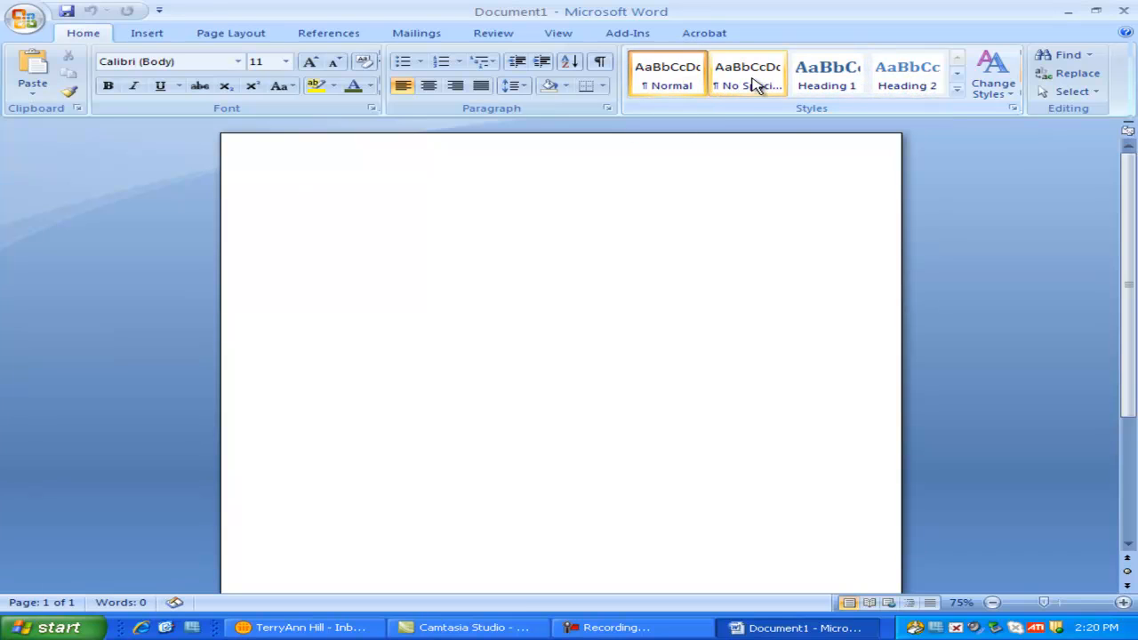
click(957, 90)
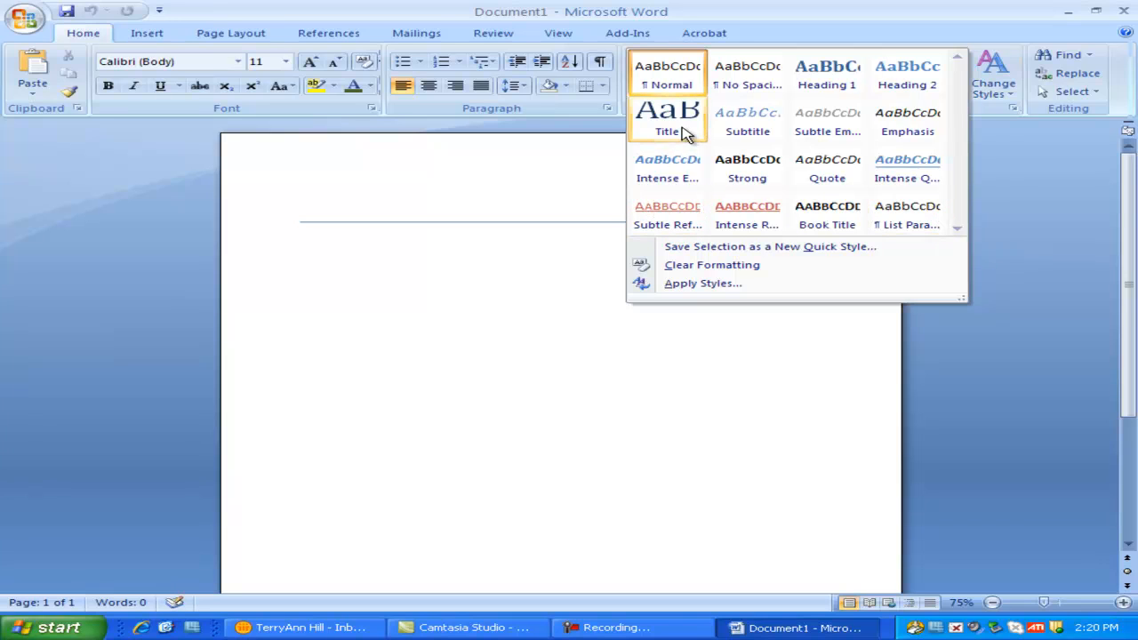
click(1067, 221)
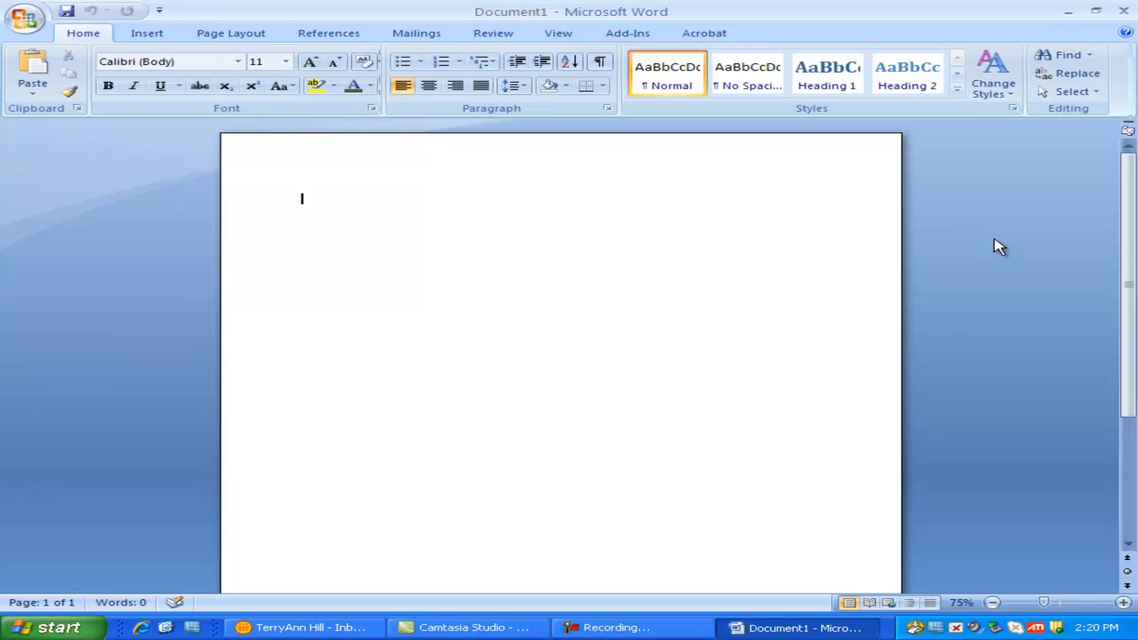
- Draw a rectangle about 2.61 inches wide and 1.18 inches high near the top of the page, and deselect it
click(147, 35)
click(302, 81)
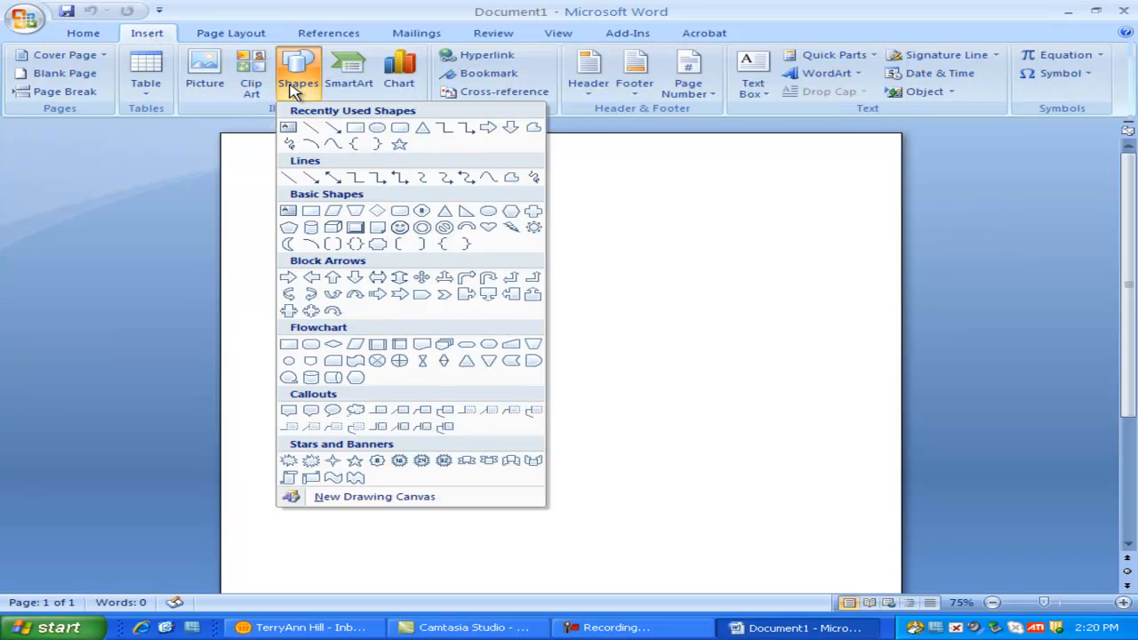
click(340, 124)
mouse_move(341, 223)
mouse_down()
mouse_move(556, 311)
mouse_move(551, 293)
mouse_up()
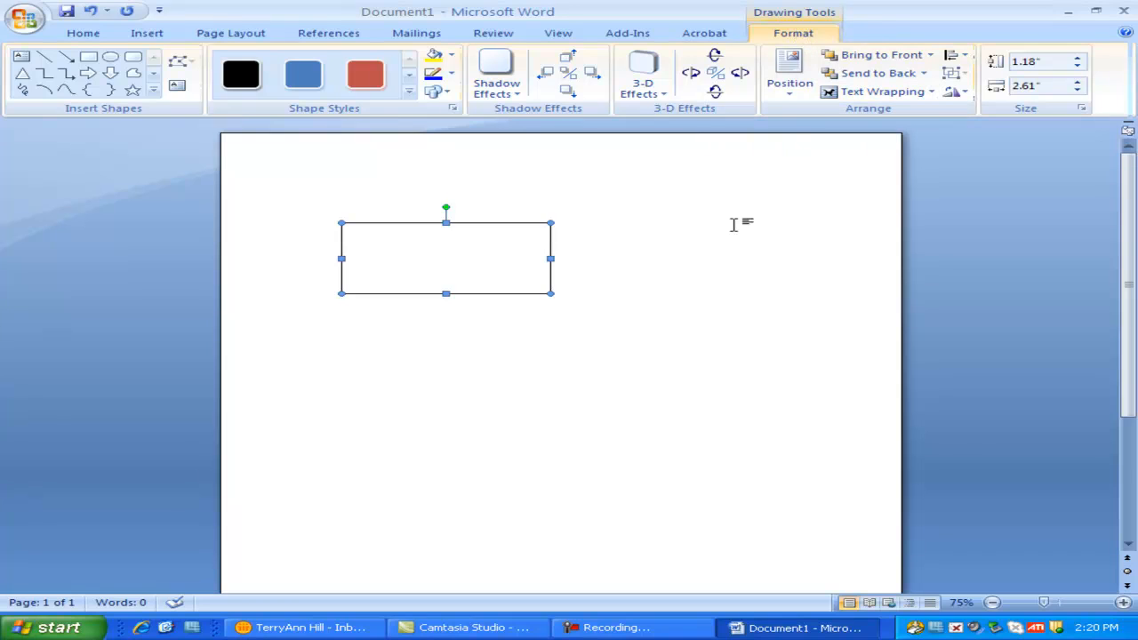
click(713, 250)
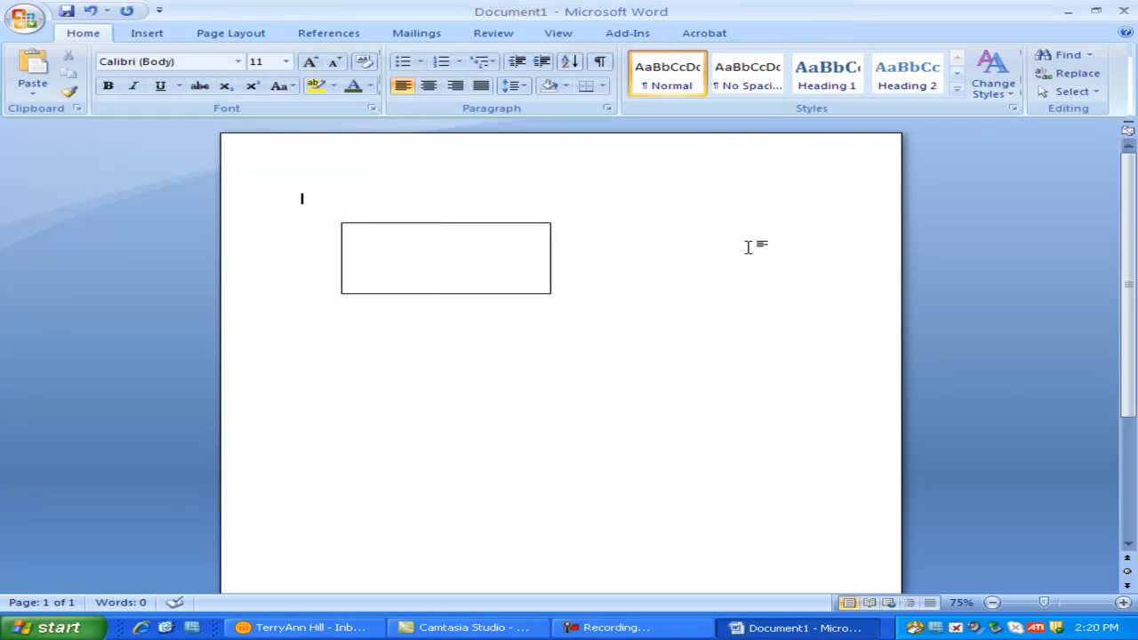
- Reselect the rectangle to bring back its drawing tools, and delete it from the page
click(463, 223)
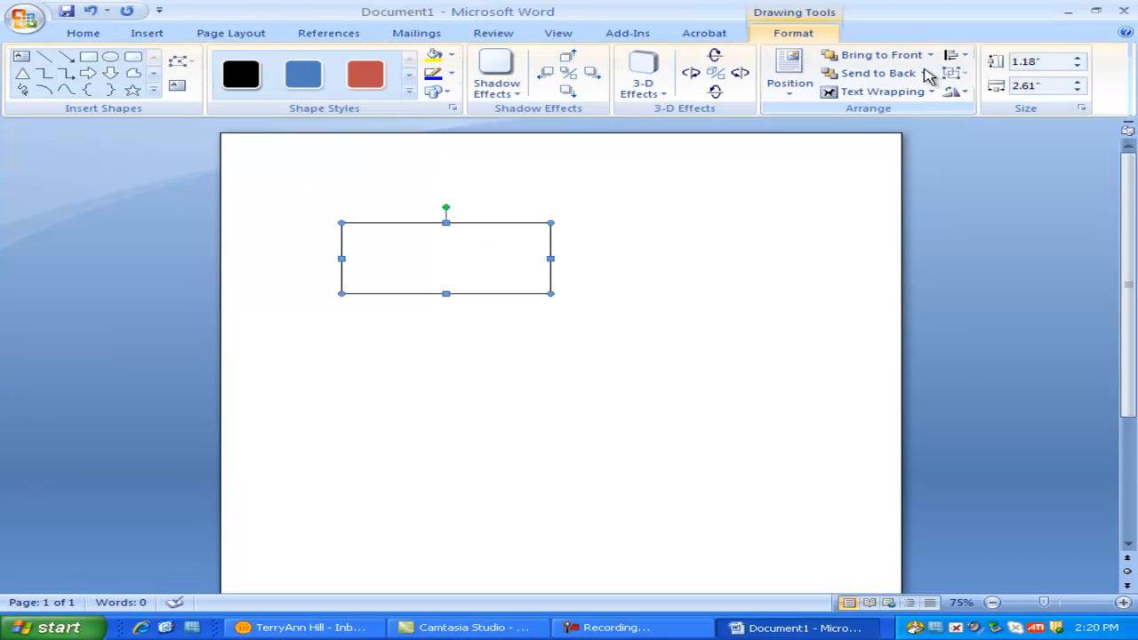
key(Delete)
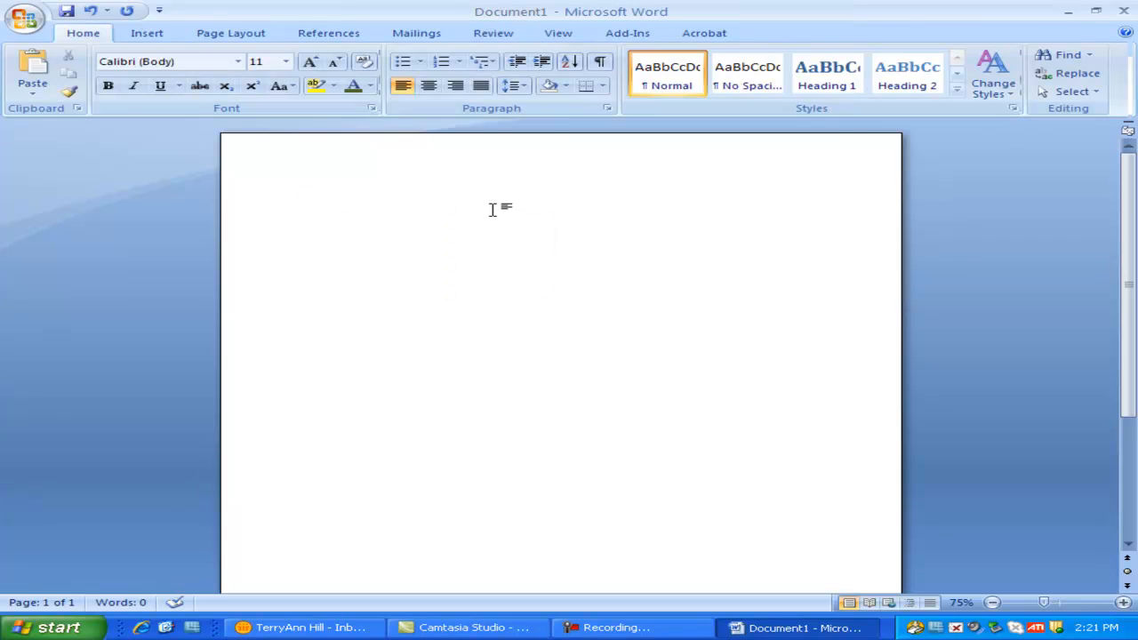
- Examine the Insert, Mailings, Review, References and Page Layout command sets, and return to the Home commands
click(147, 36)
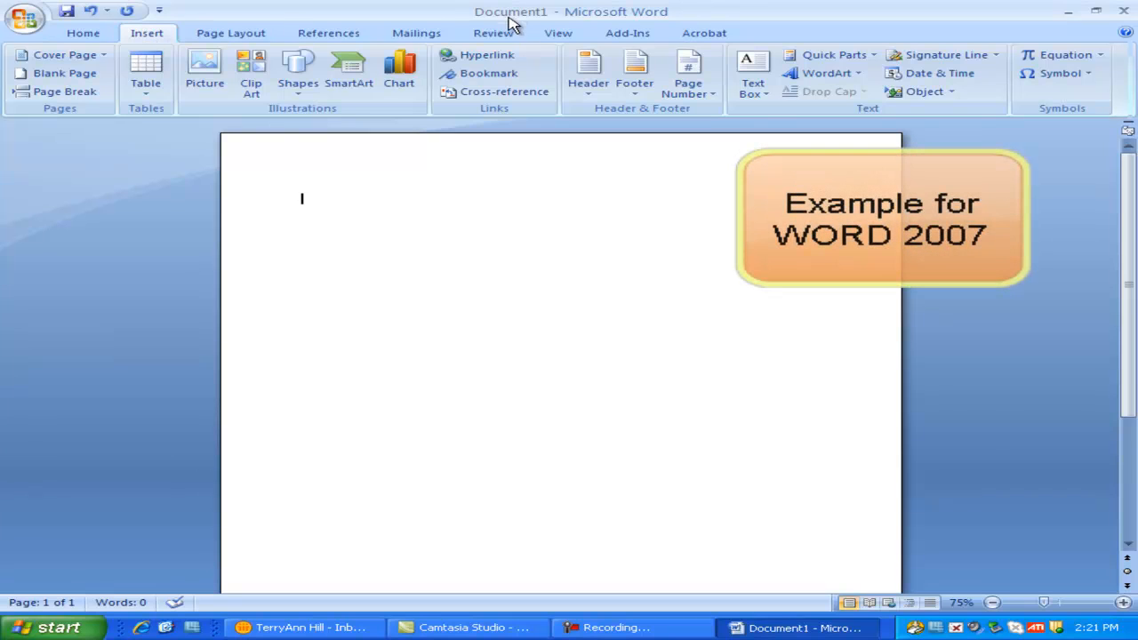
click(426, 35)
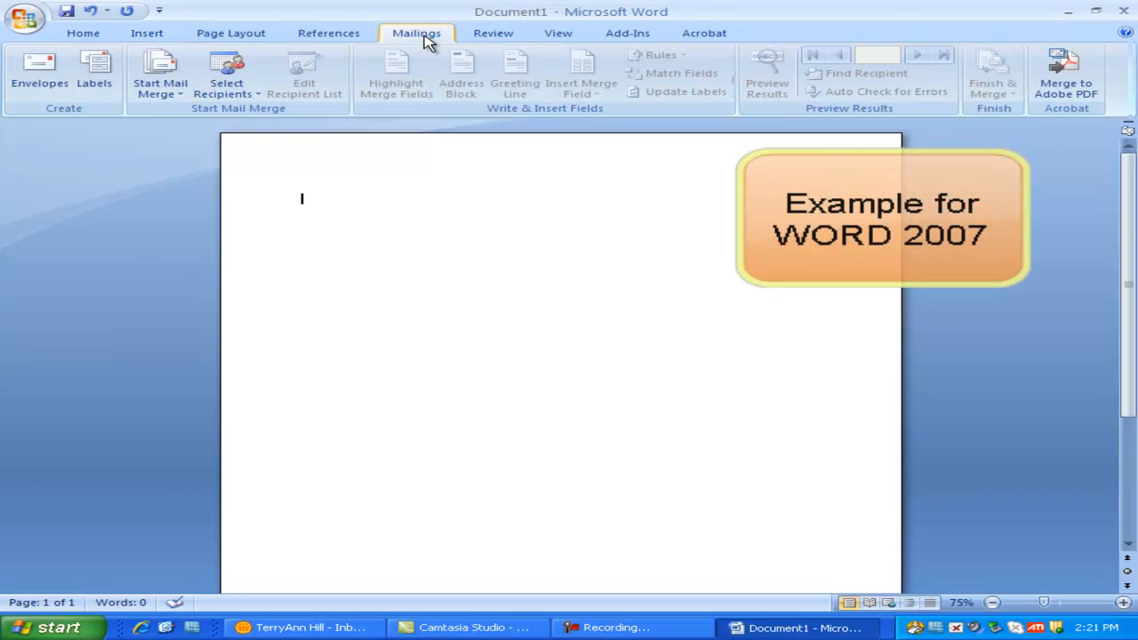
click(484, 34)
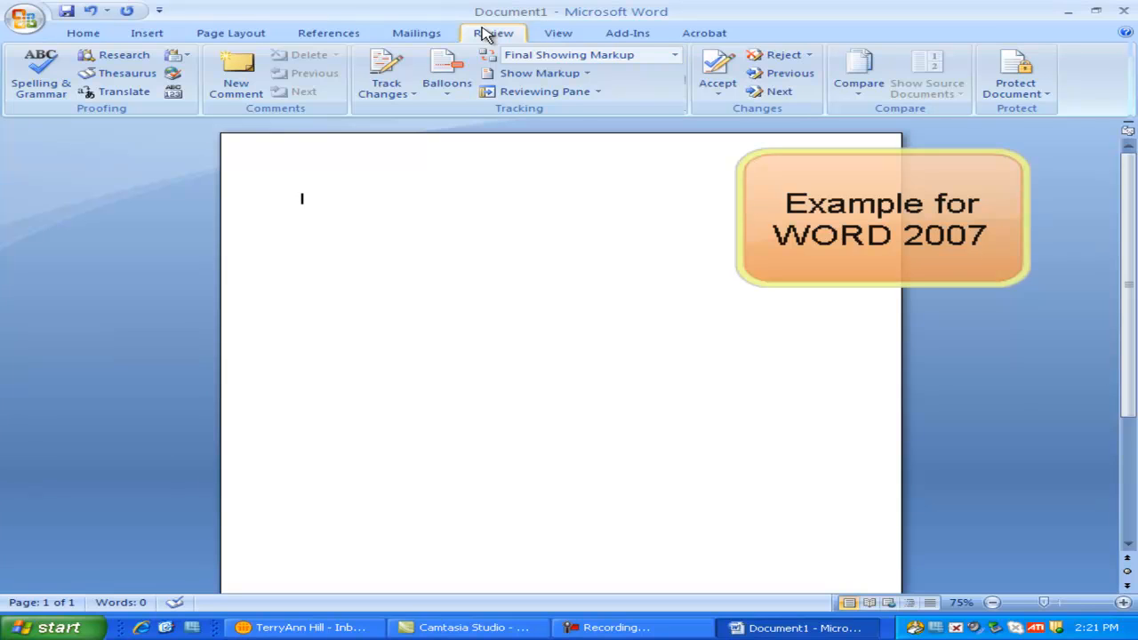
click(309, 35)
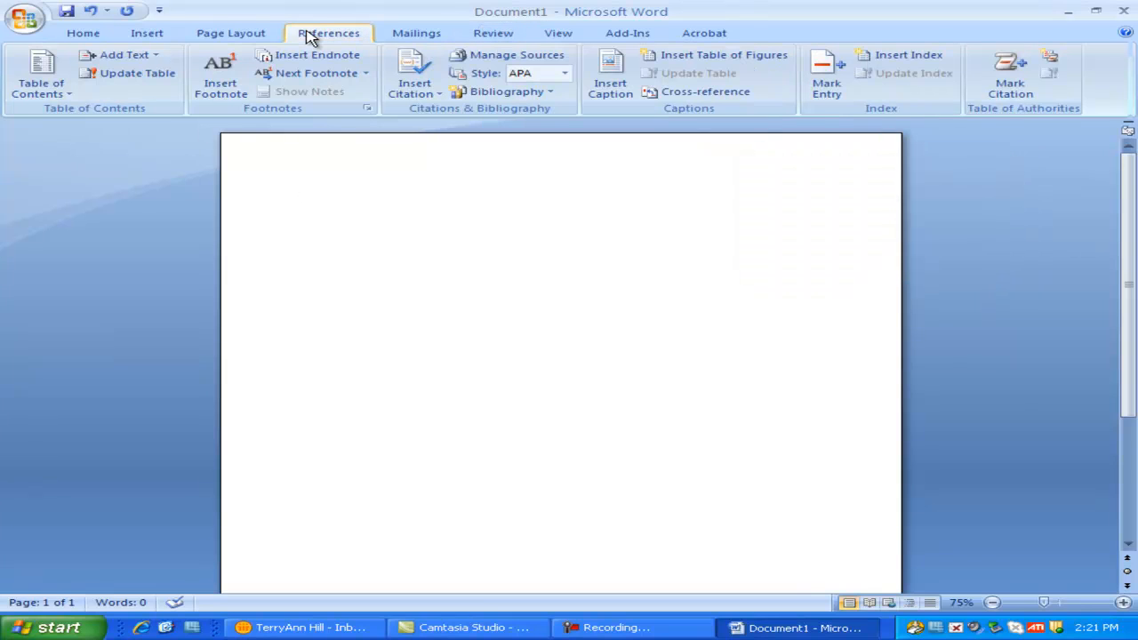
click(80, 38)
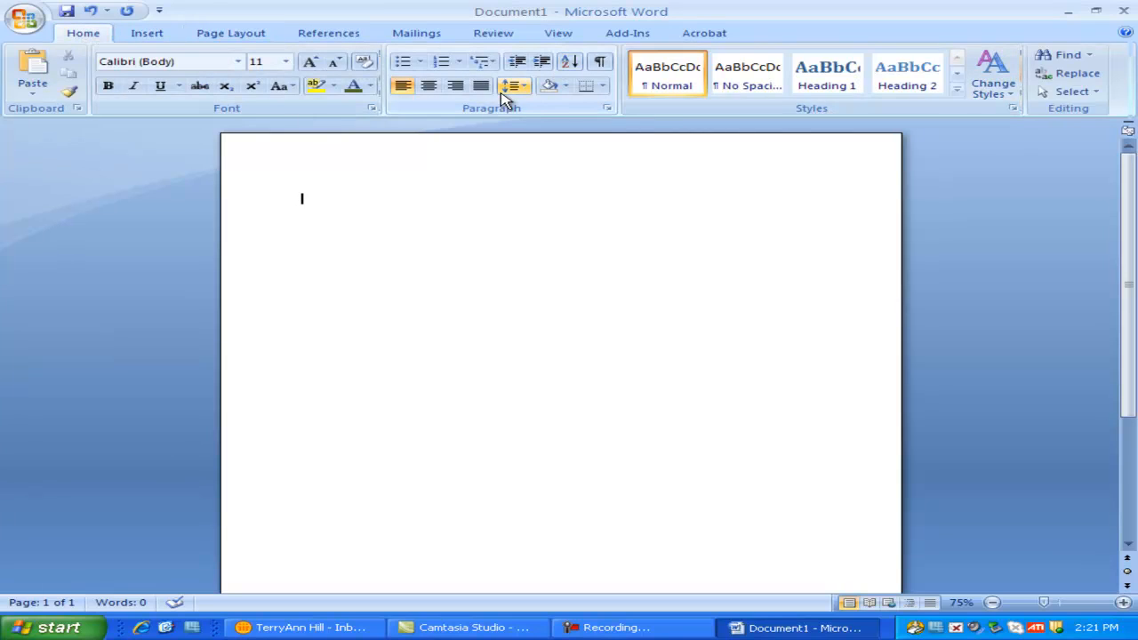
click(148, 36)
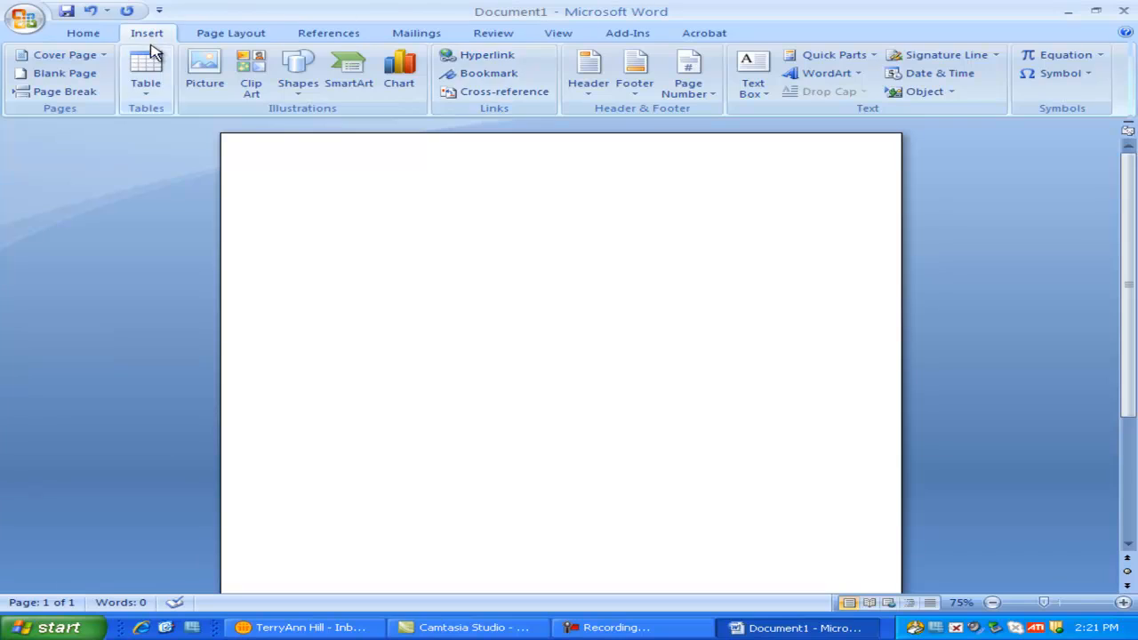
click(204, 36)
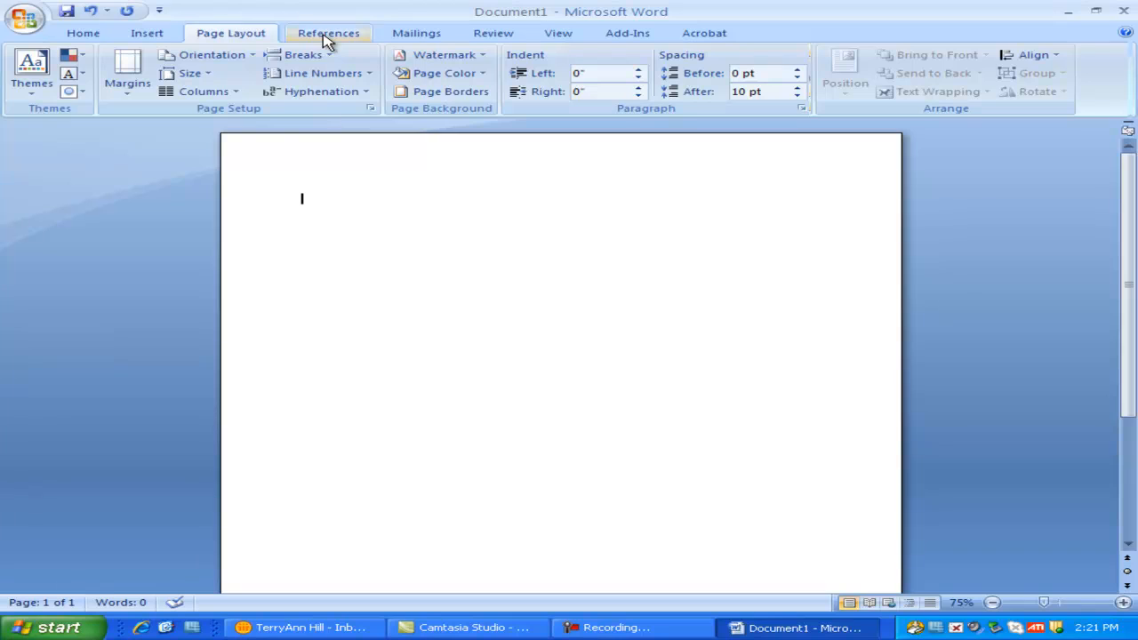
click(81, 35)
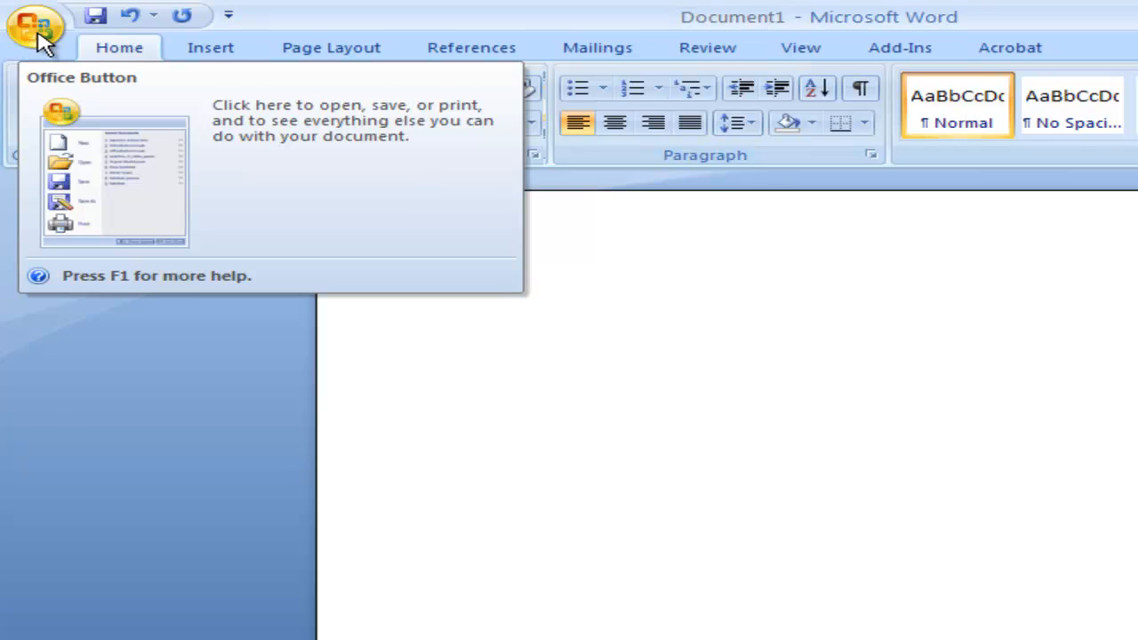
- Examine the document commands behind the Office Button, including the Save As formats and the Print choices
click(23, 41)
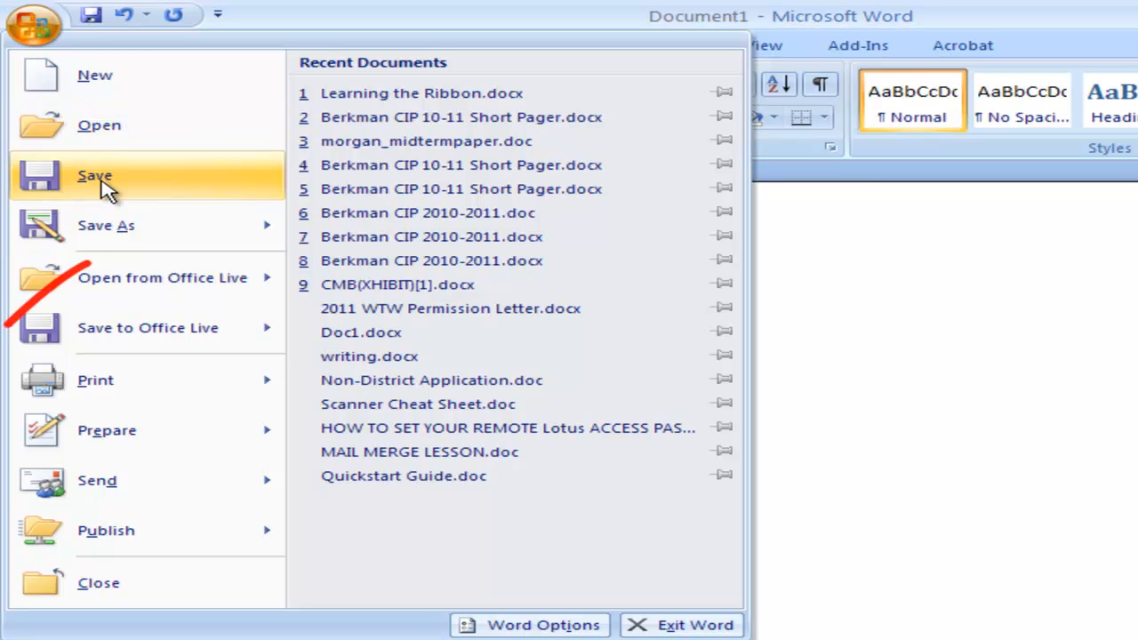
mouse_move(177, 228)
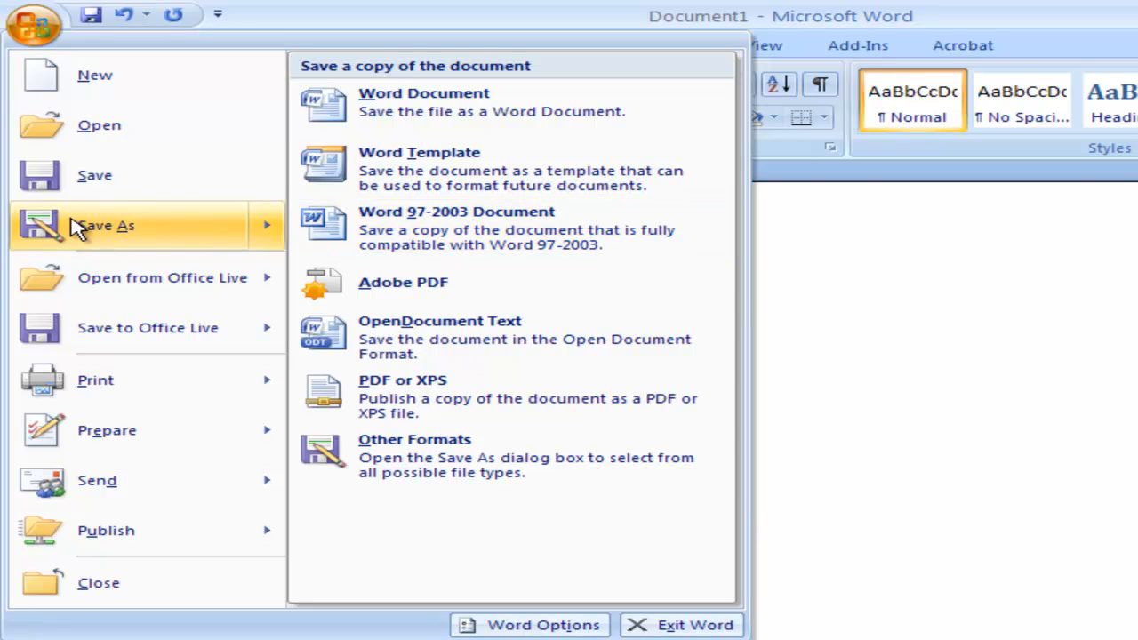
mouse_move(174, 391)
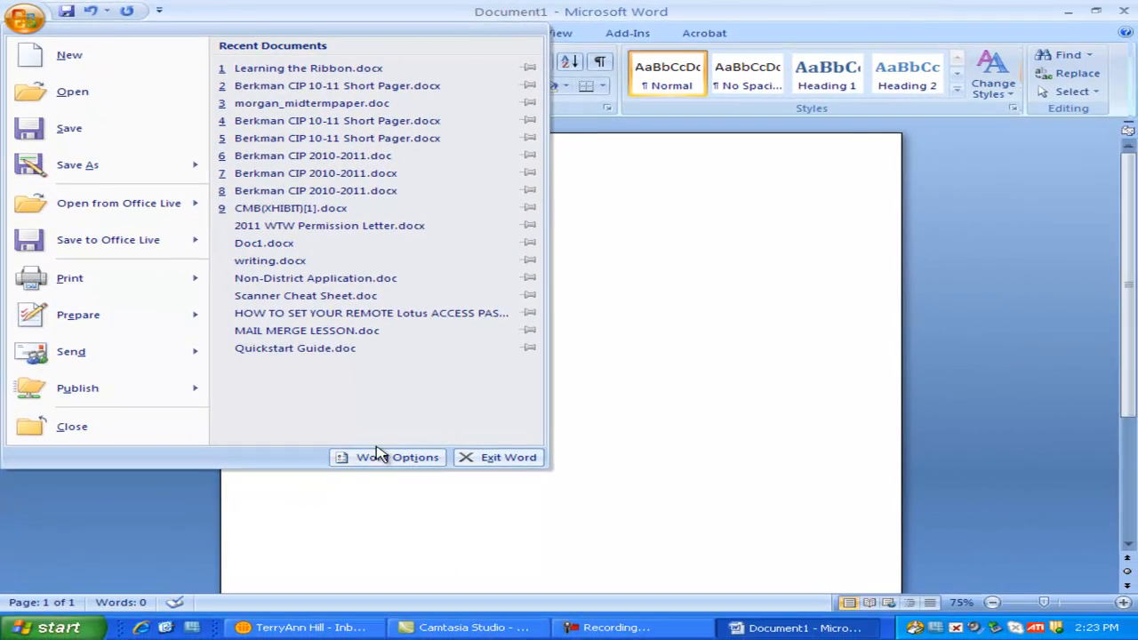
- Turn off "Check spelling as you type" and "Mark grammar errors as you type" in Word's proofing options
click(377, 485)
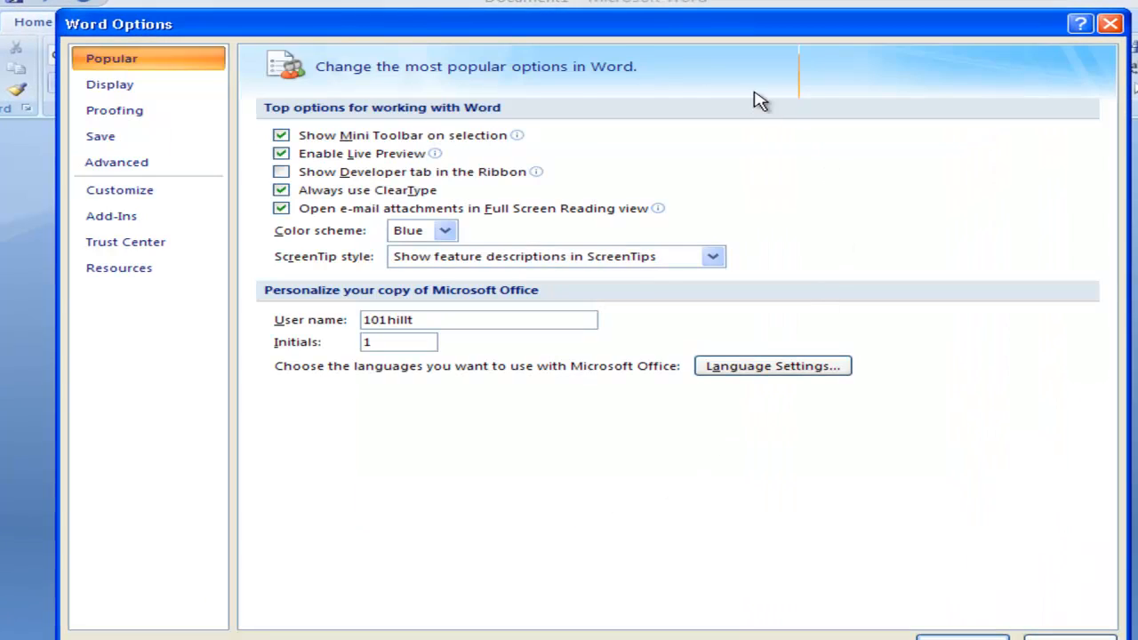
click(113, 111)
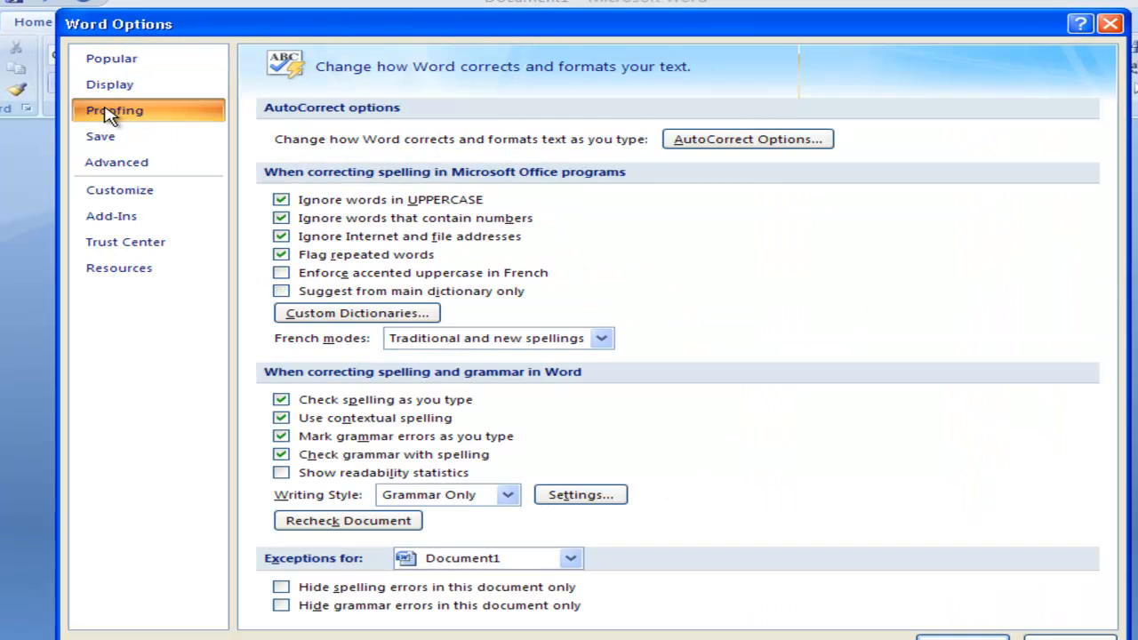
click(281, 399)
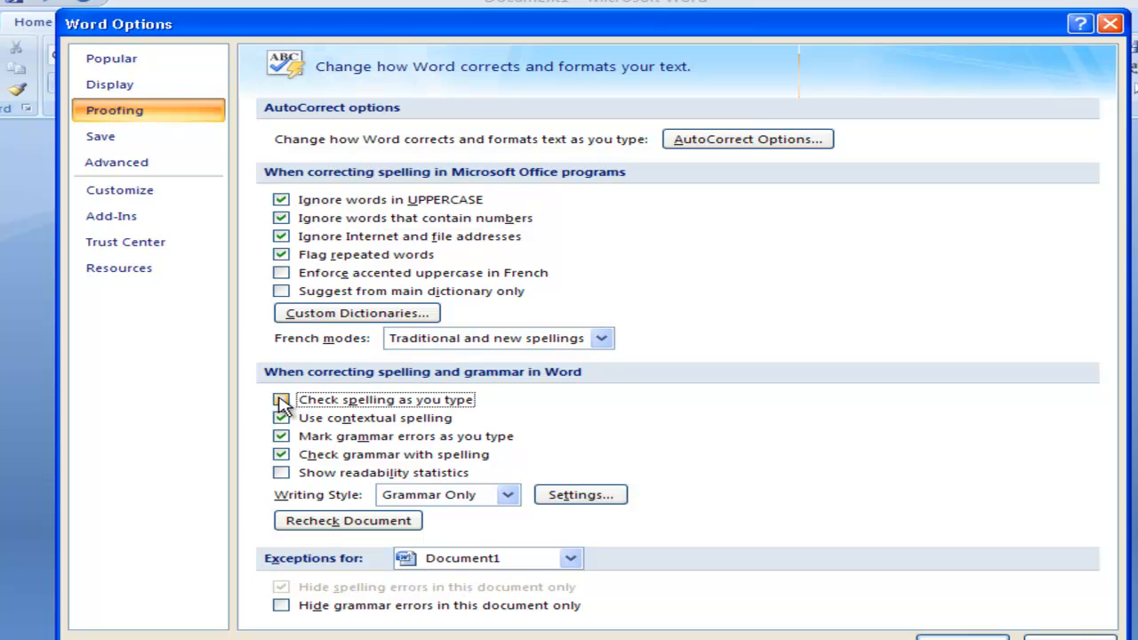
click(297, 437)
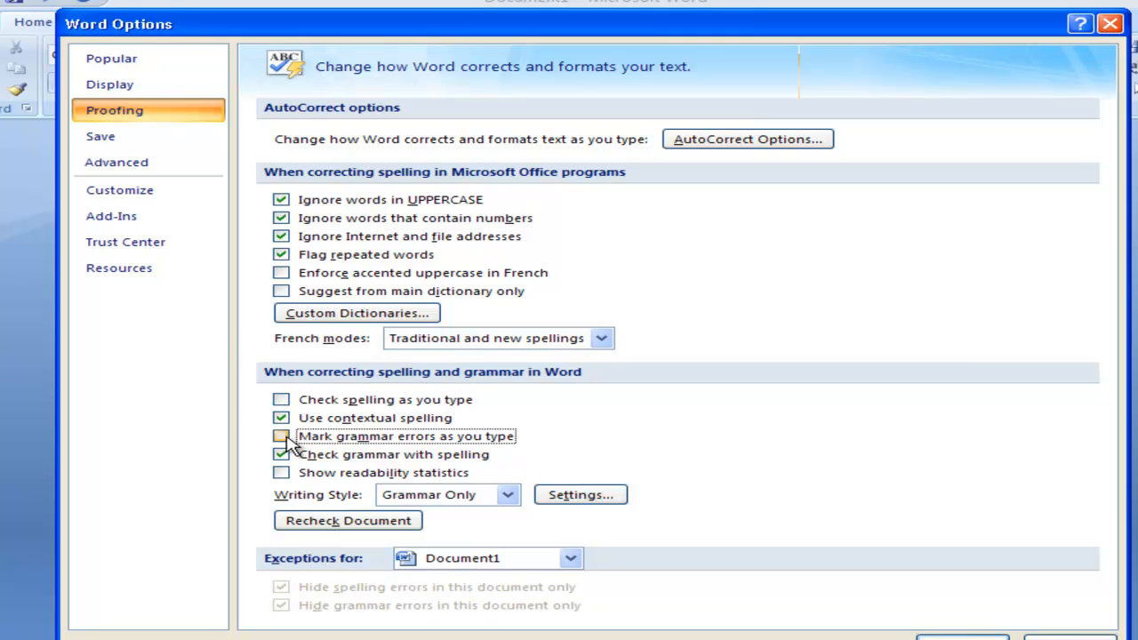
- Turn grammar error marking and spelling checking as you type back on, and accept the Word options
click(281, 437)
click(281, 399)
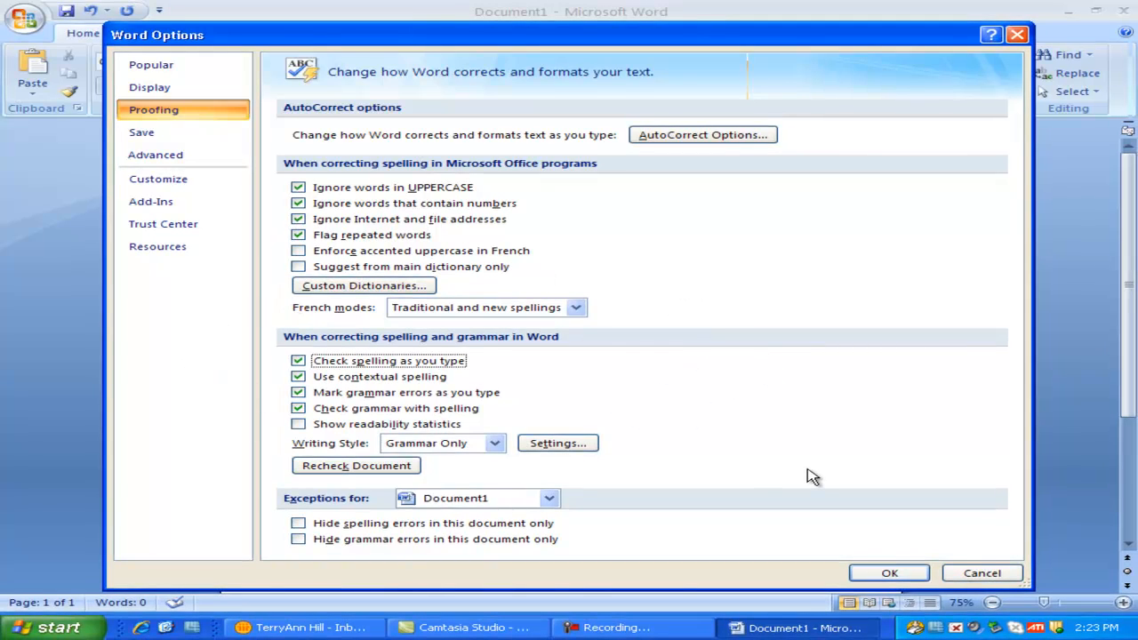
click(892, 575)
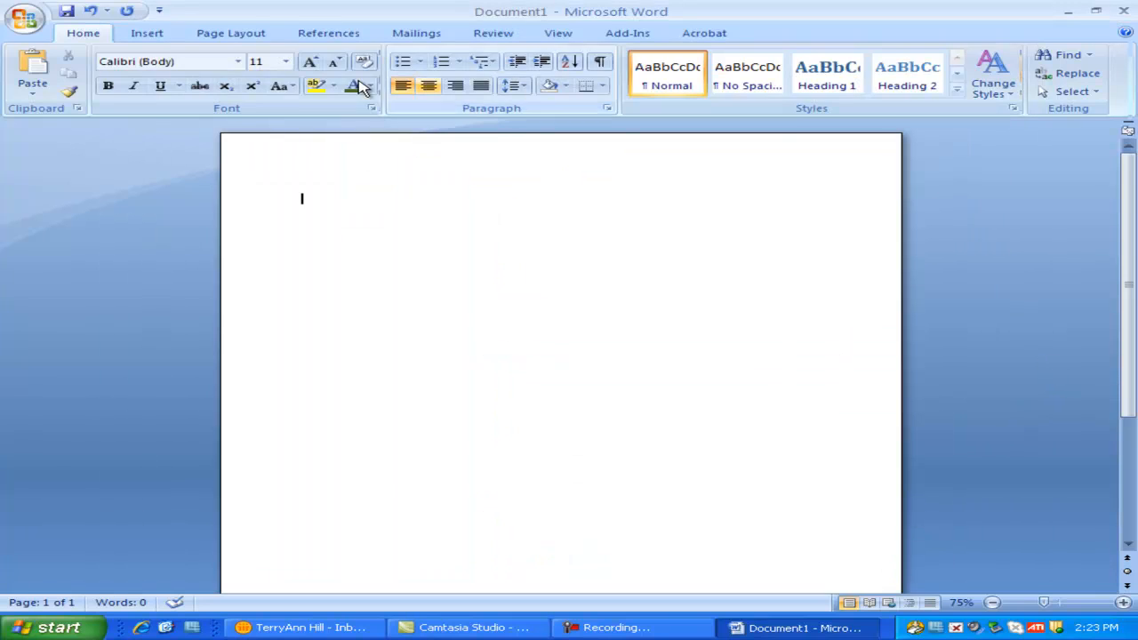